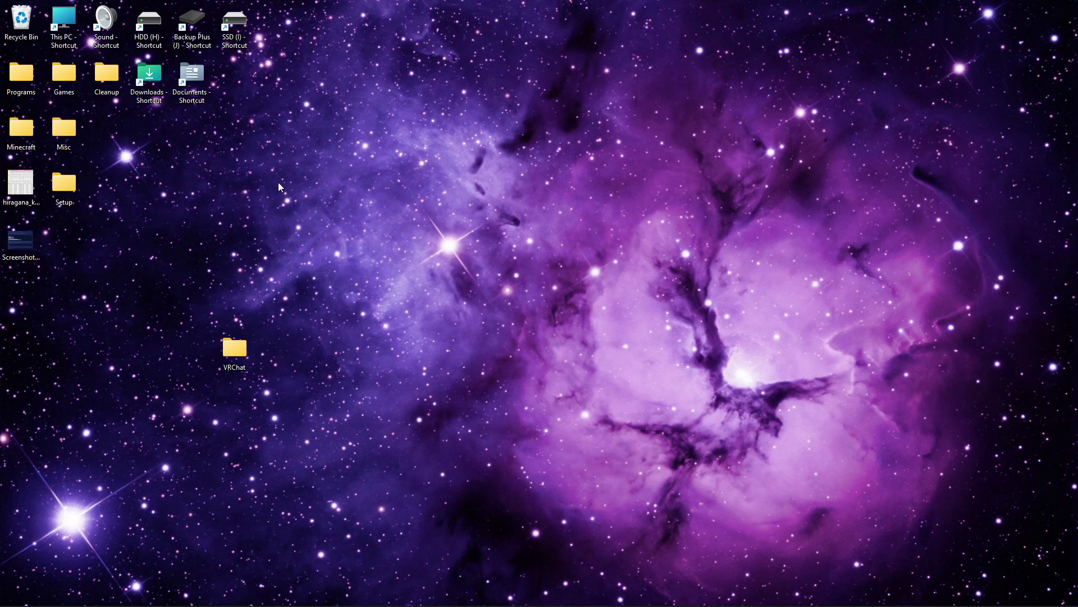
Browse from This PC to the C:\ffmpeg folder on Local Disk (C:)
double_click(64, 23)
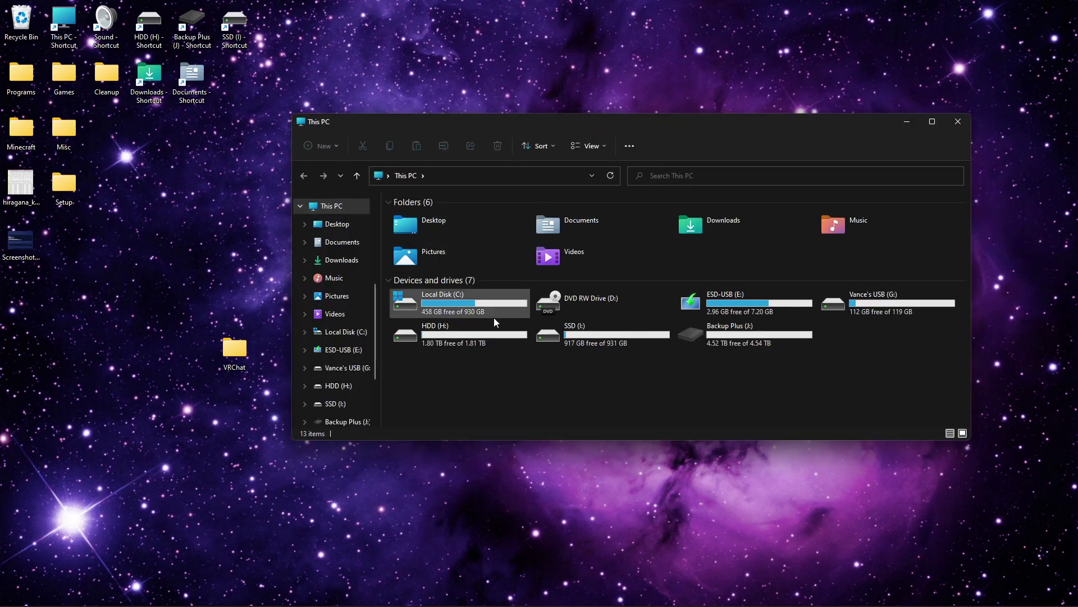
double_click(473, 292)
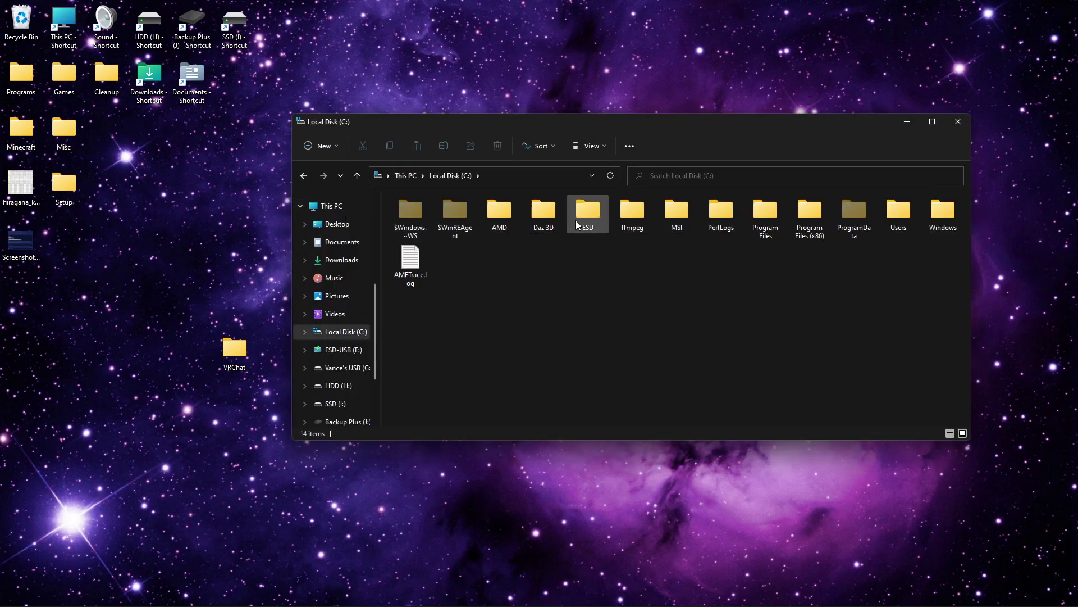
double_click(638, 228)
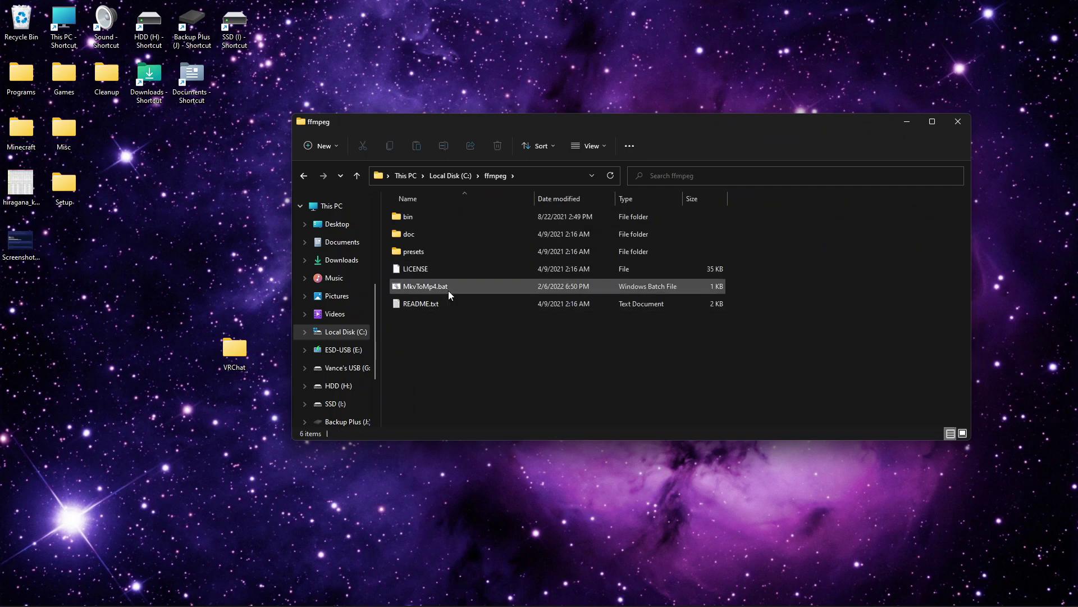
Open MkvToMp4.bat in Notepad through Show more options > Edit
right_click(436, 350)
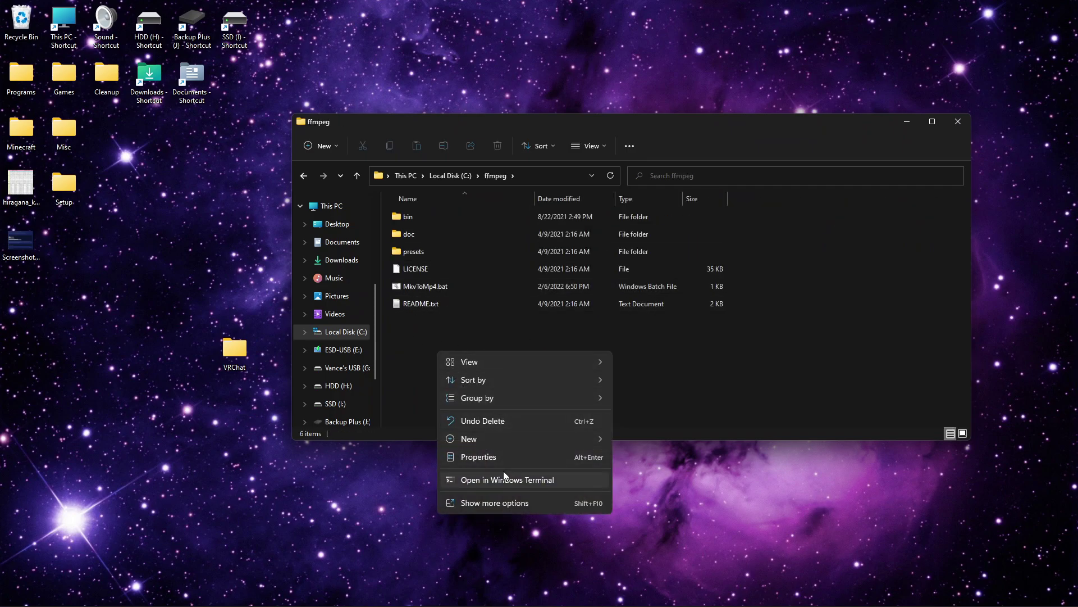
mouse_move(531, 439)
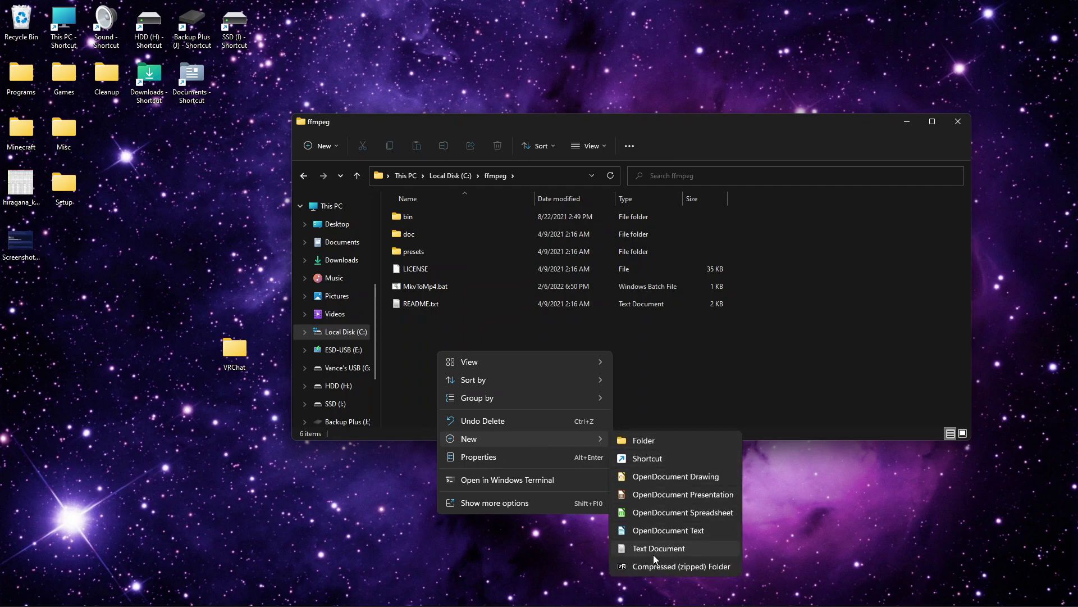
click(641, 380)
right_click(413, 289)
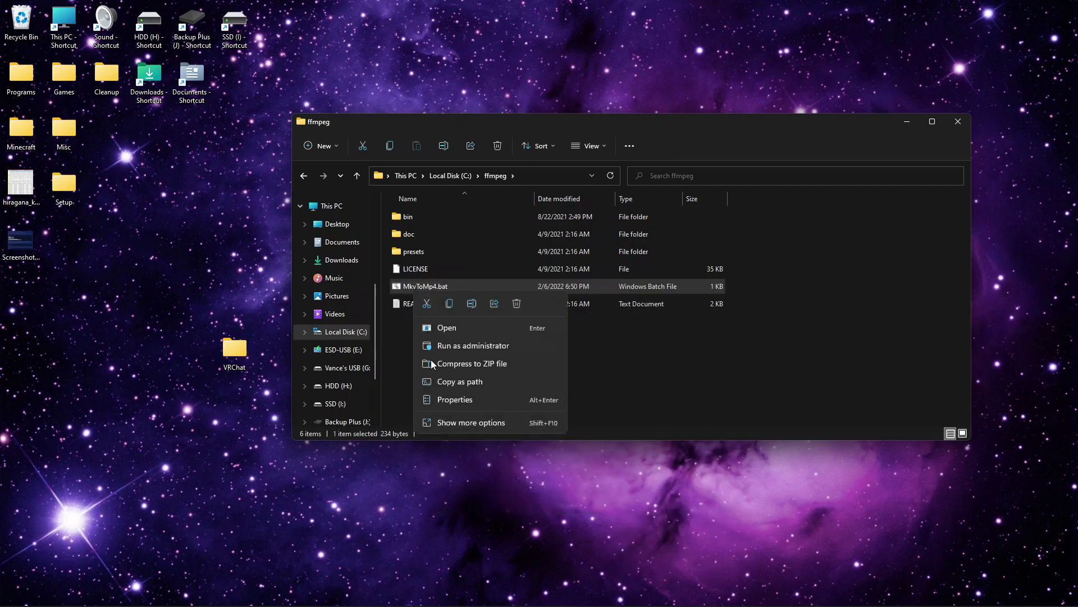
click(456, 423)
click(474, 200)
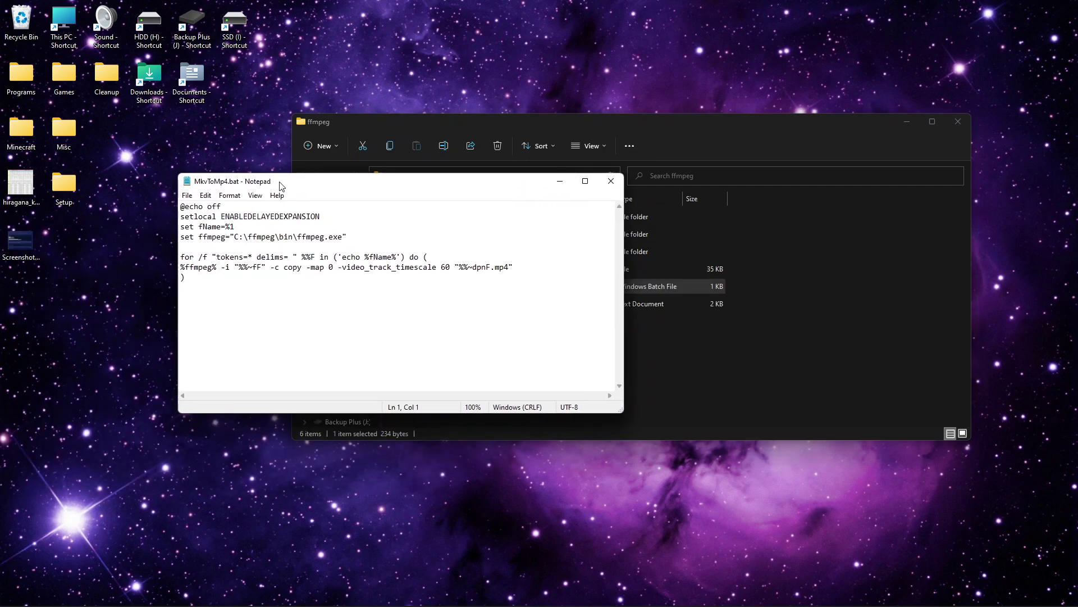
Review the script, highlighting the ffmpeg.exe path on line 4
drag(281, 186, 558, 149)
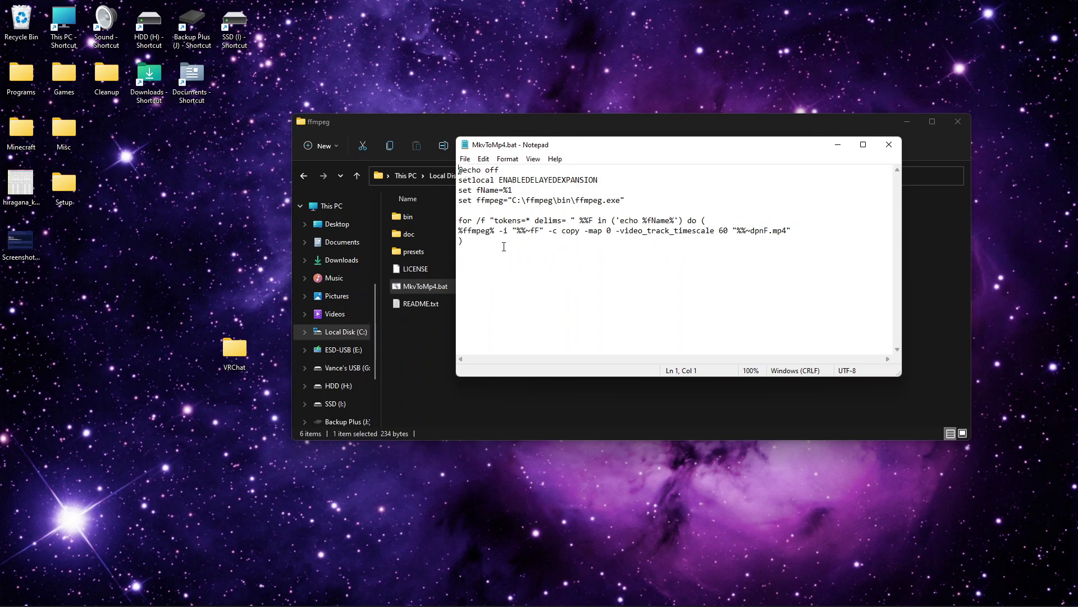
drag(621, 200, 512, 203)
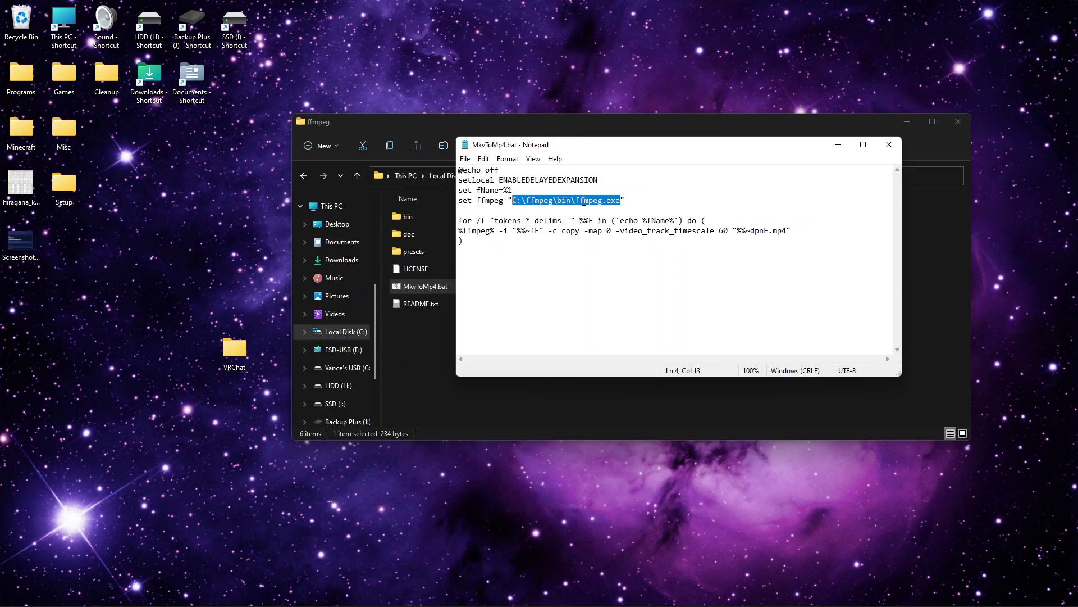
drag(575, 201, 622, 202)
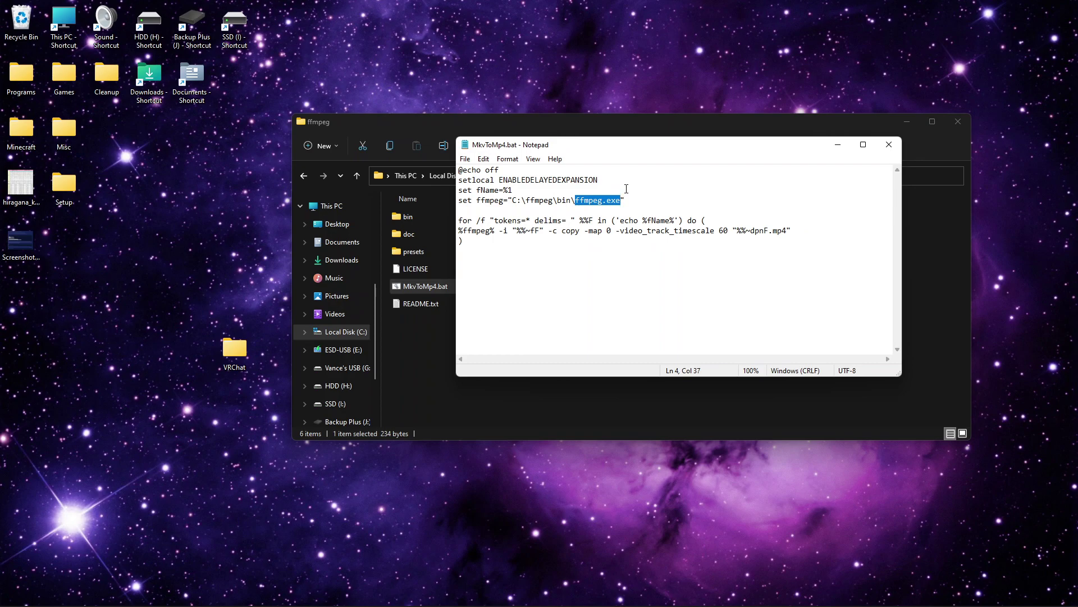
Check Save As with the All Files type, then cancel and close Notepad
click(465, 159)
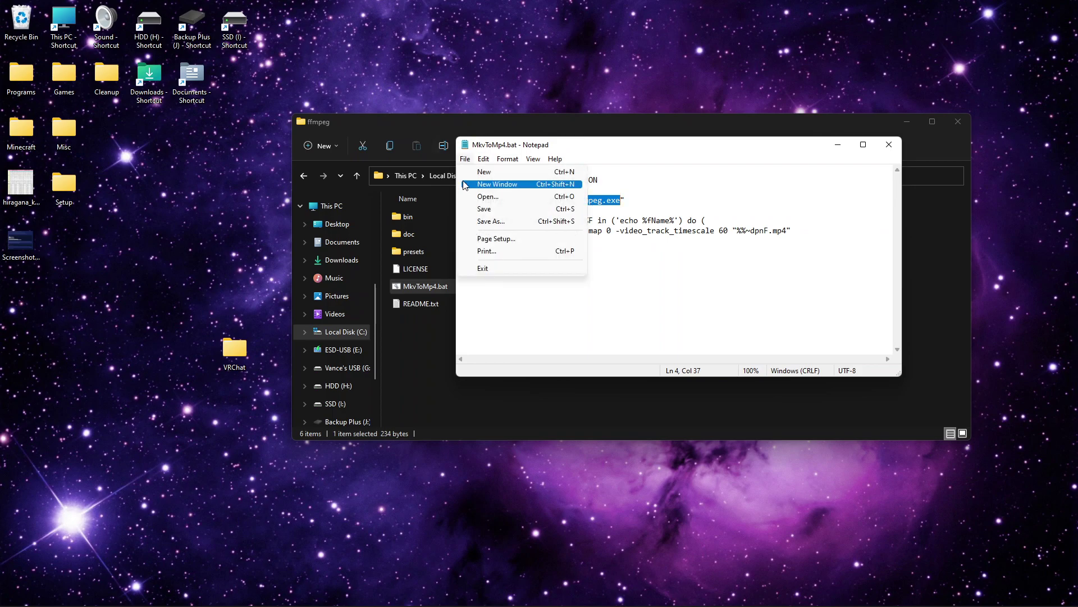
click(483, 224)
click(563, 429)
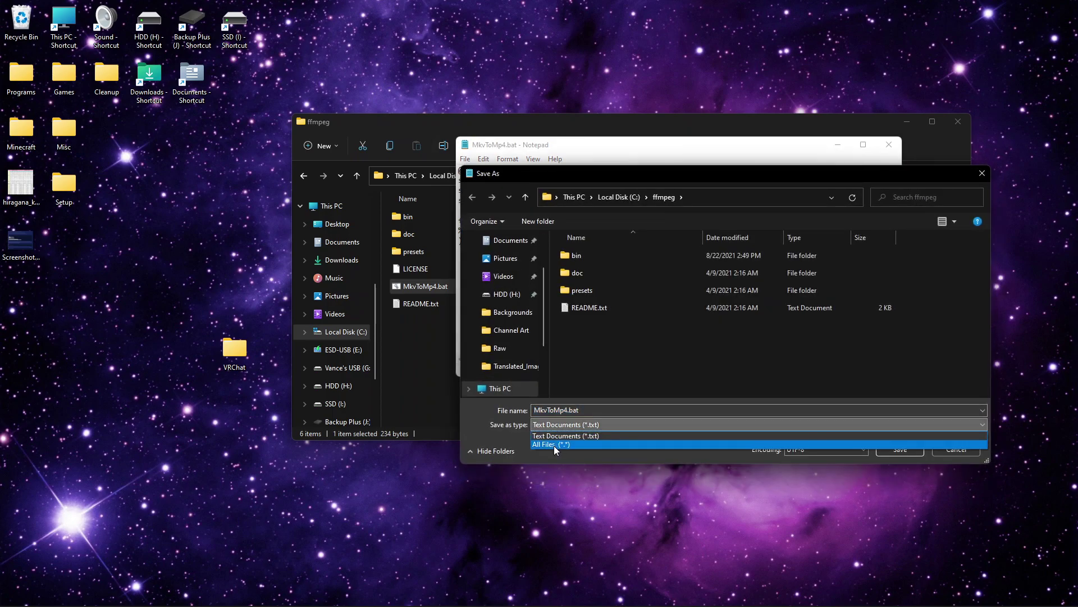
click(554, 446)
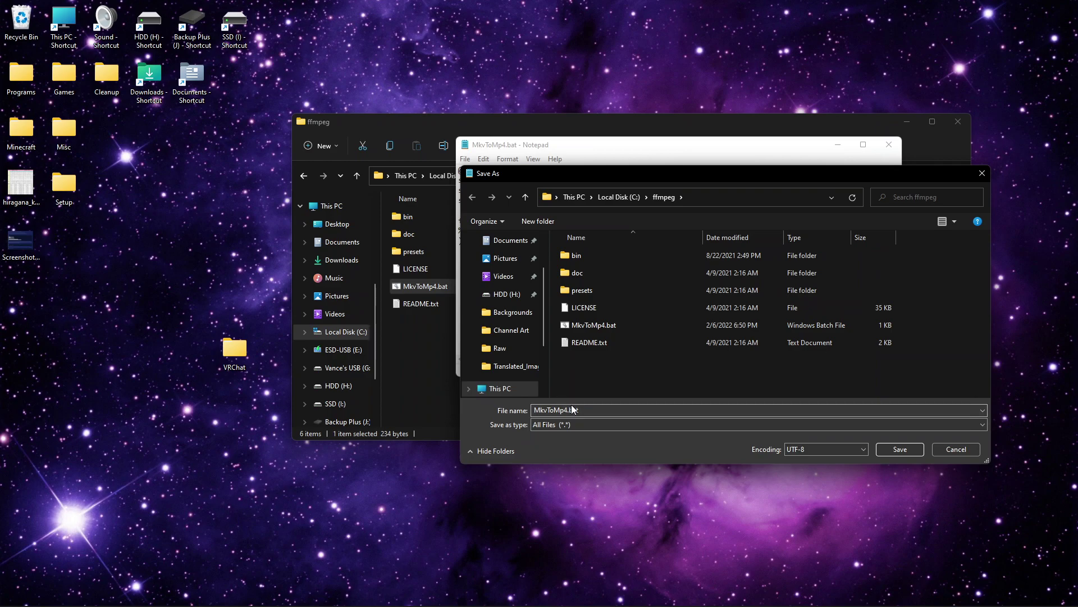
click(956, 449)
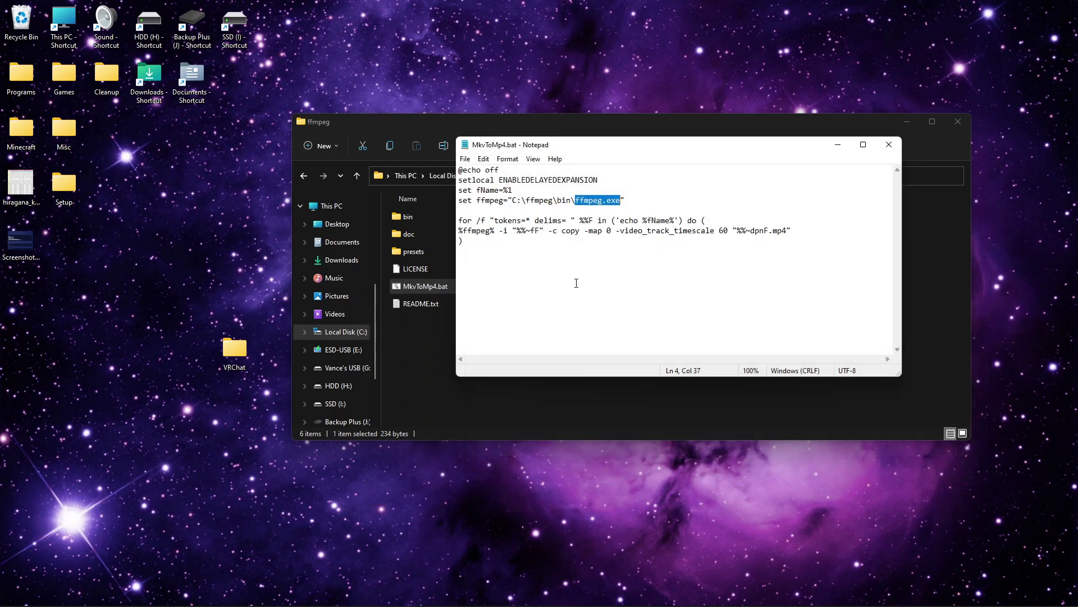
click(877, 150)
click(464, 336)
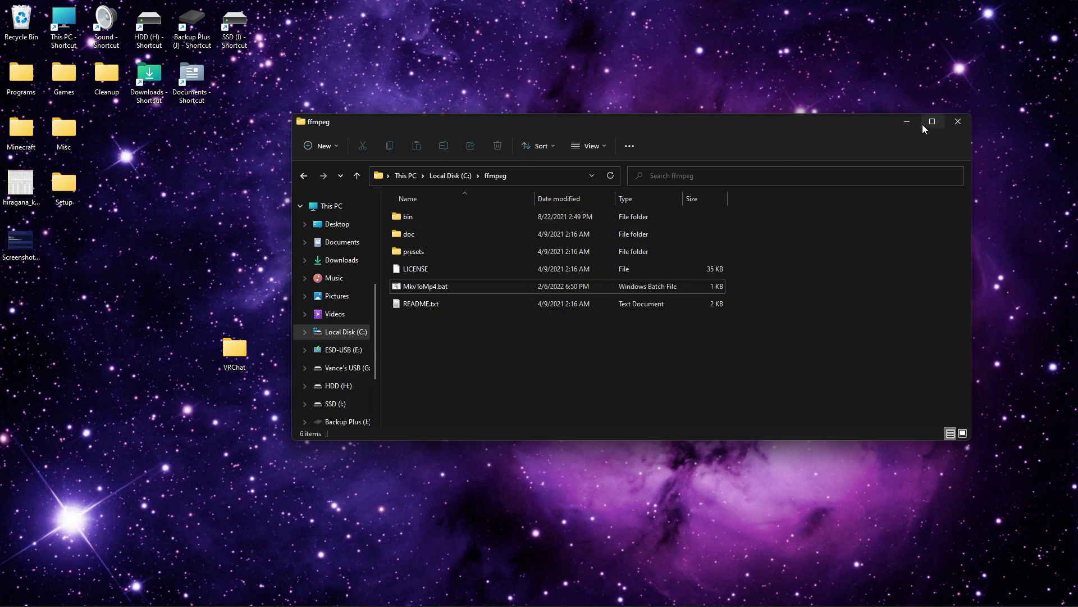
In Registry Editor, expand HKEY_CLASSES_ROOT\*\shell
mouse_move(753, 598)
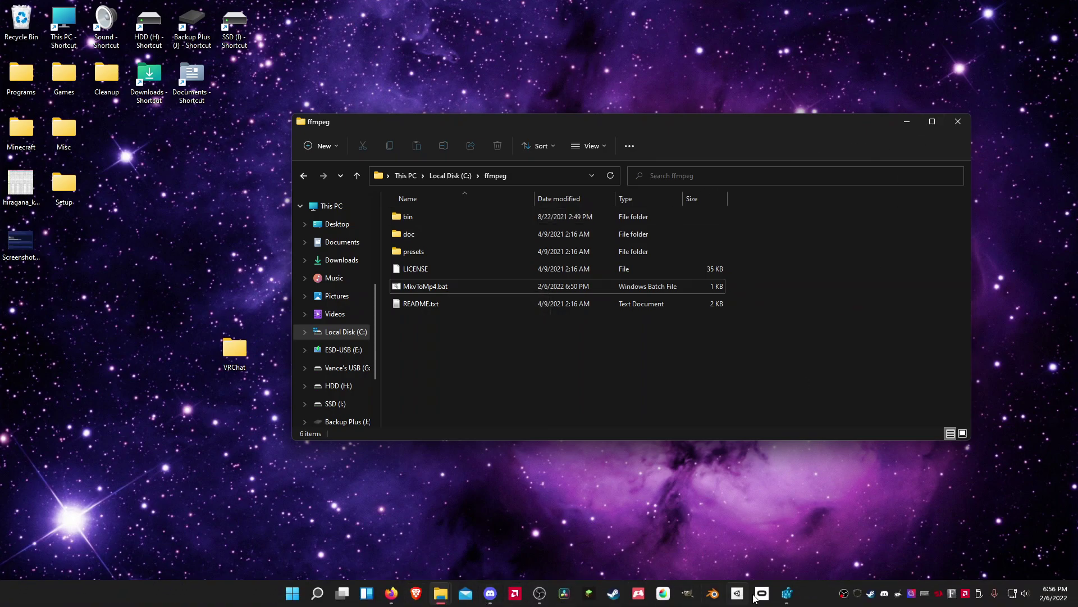
click(787, 594)
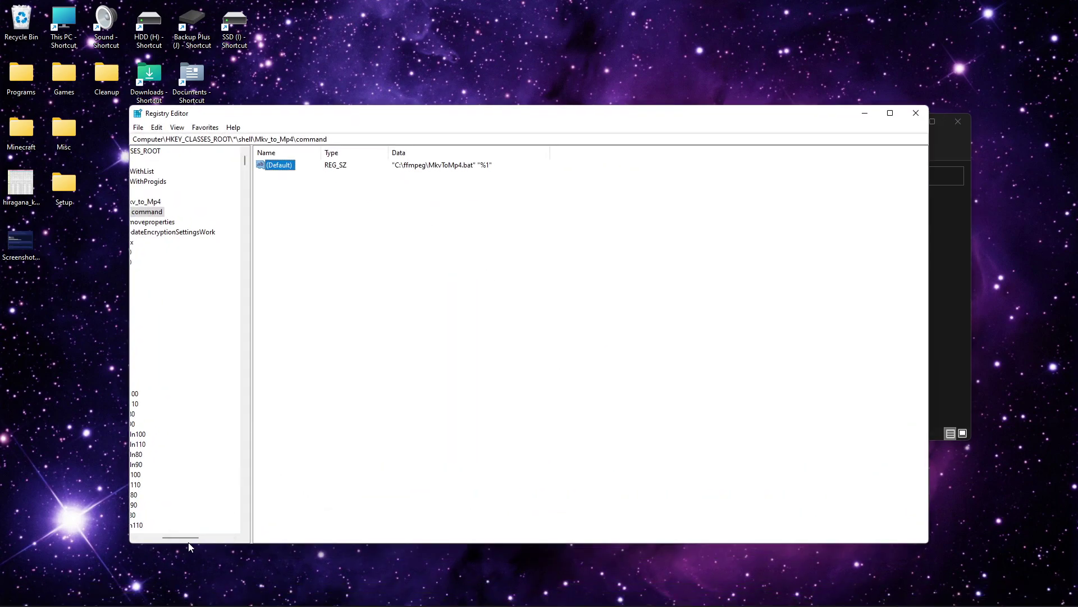
drag(189, 539, 164, 540)
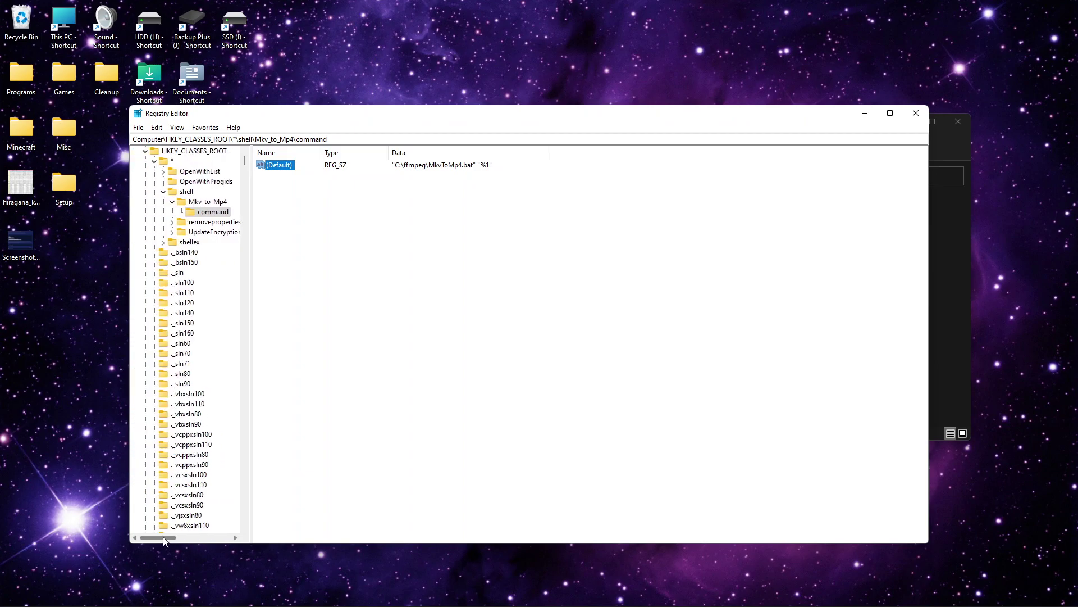
click(196, 152)
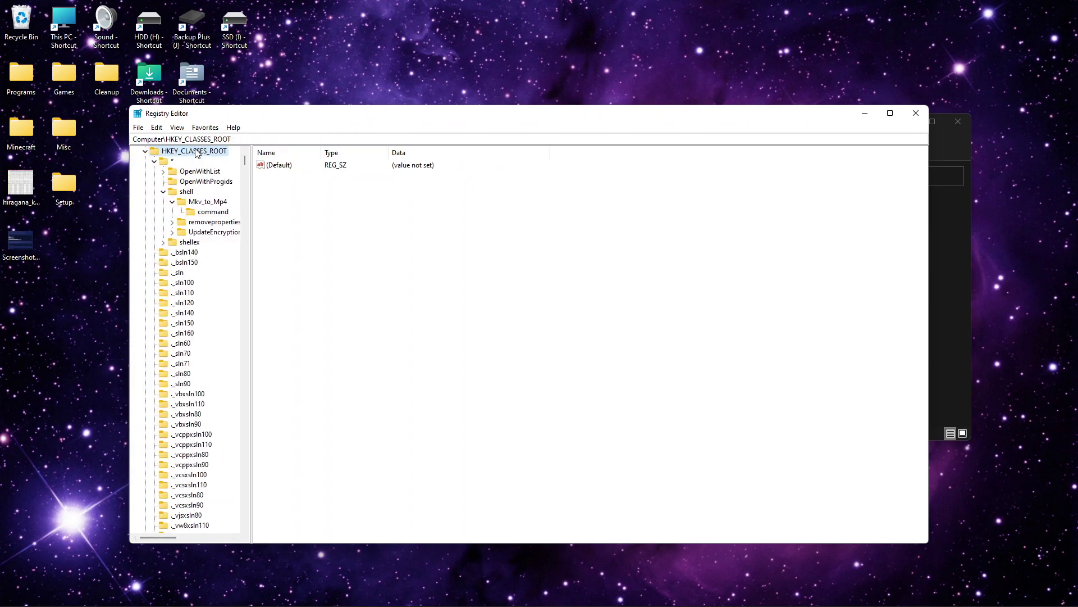
click(168, 162)
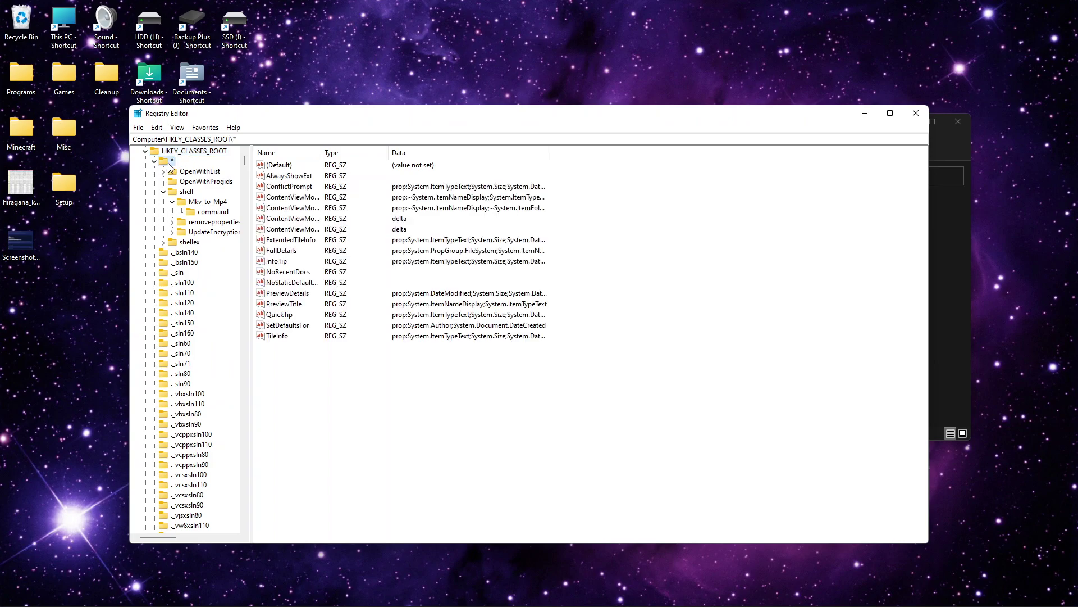
click(185, 192)
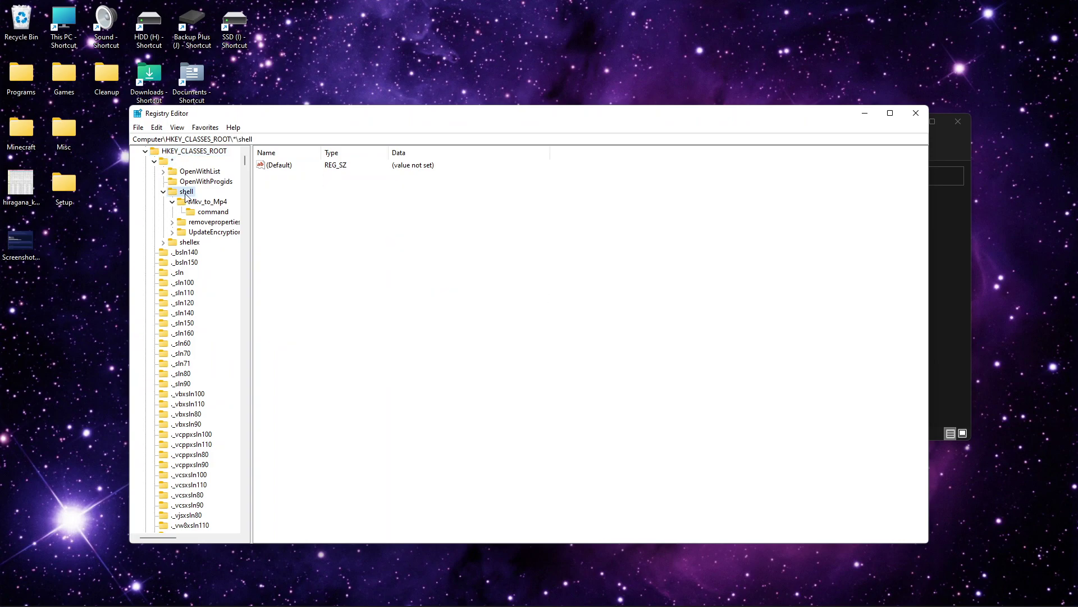
right_click(187, 193)
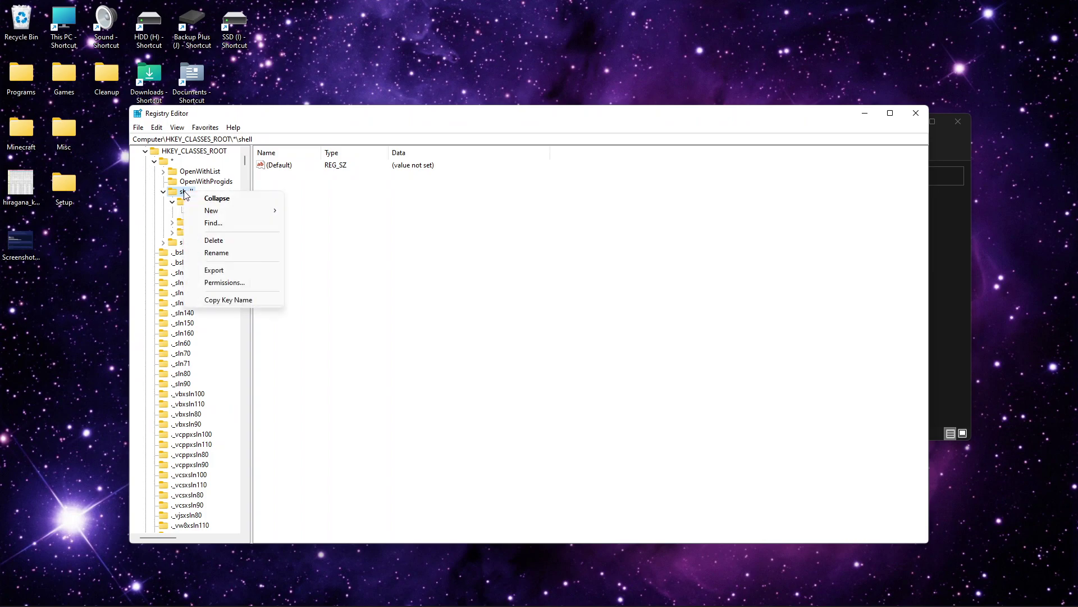
mouse_move(253, 211)
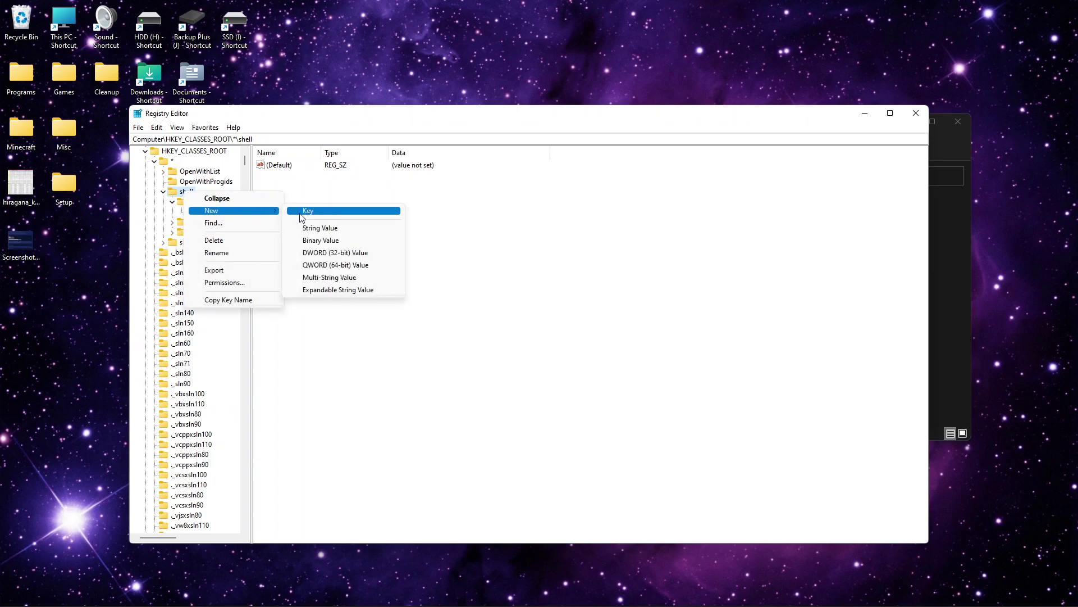
key(Escape)
Rename the Mkv_to_Mp4 key to MkvToMp4
click(201, 203)
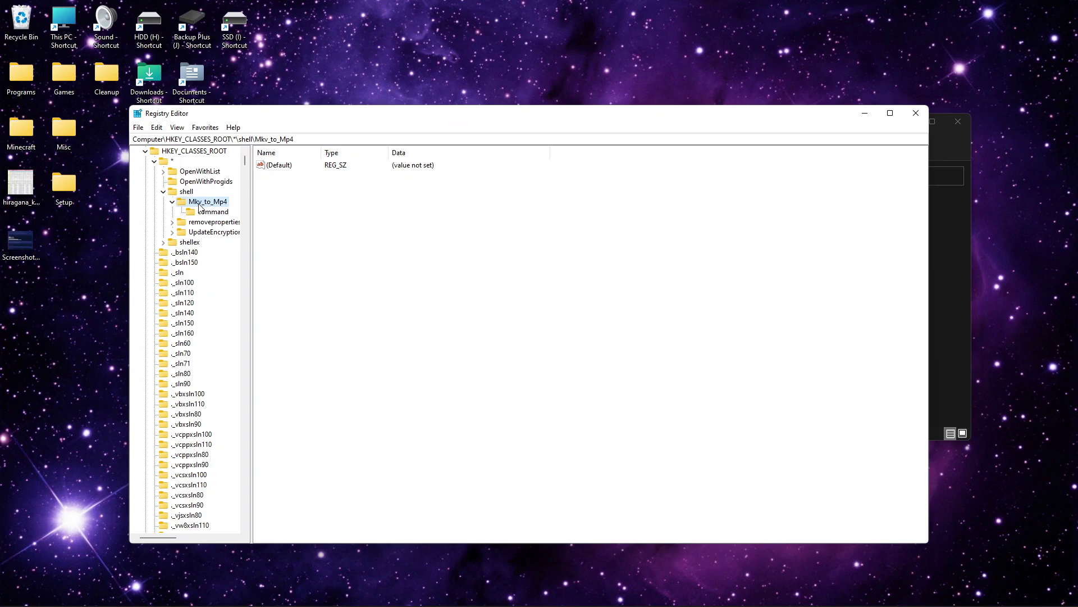
right_click(200, 207)
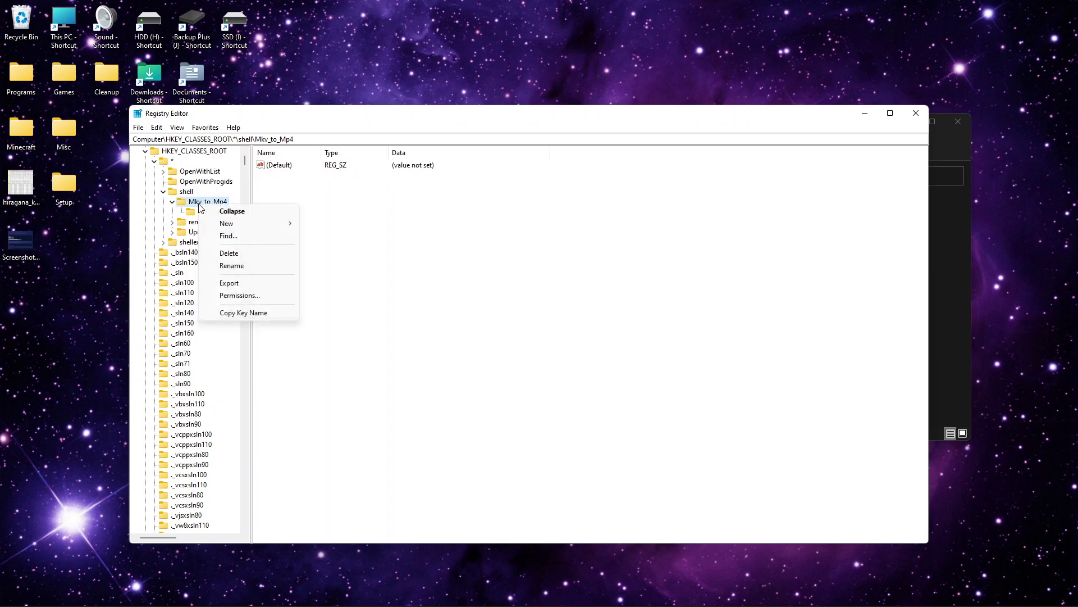
click(231, 265)
key(Home)
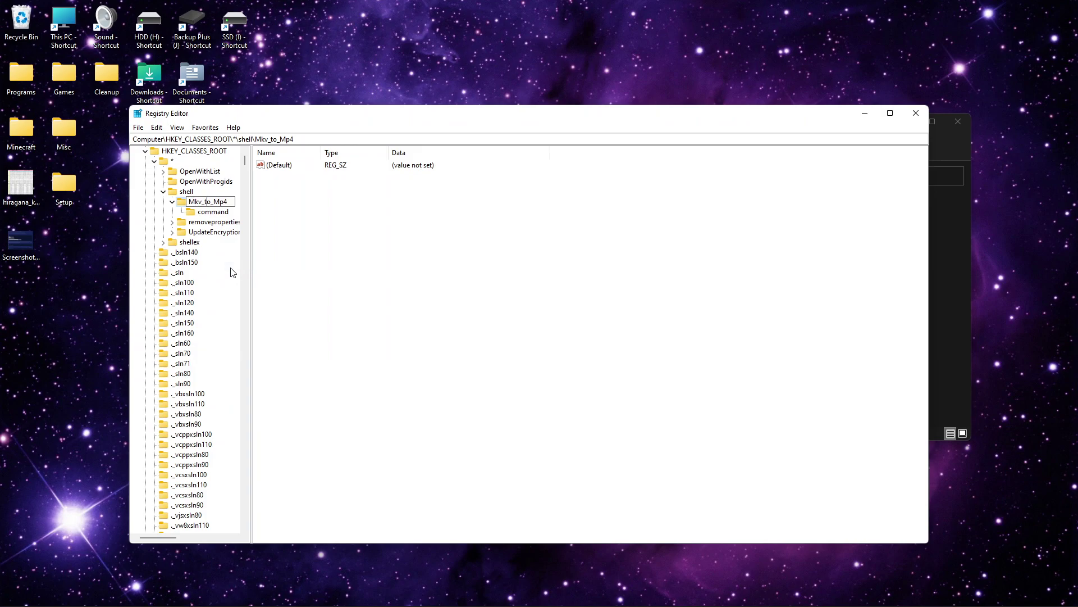
key(BackSpace)
key(BackSpace)
text(T)
key(BackSpace)
key(Return)
Select the MkvToMp4 command subkey to view its "C:\ffmpeg\MkvToMp4.bat" "%1" value
right_click(207, 202)
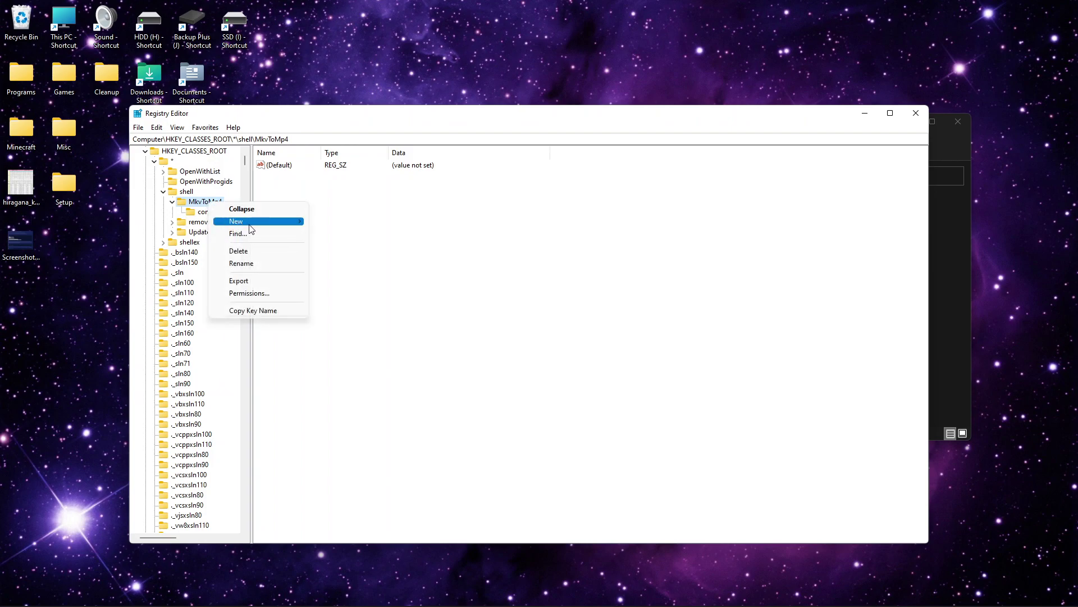
click(339, 210)
click(216, 218)
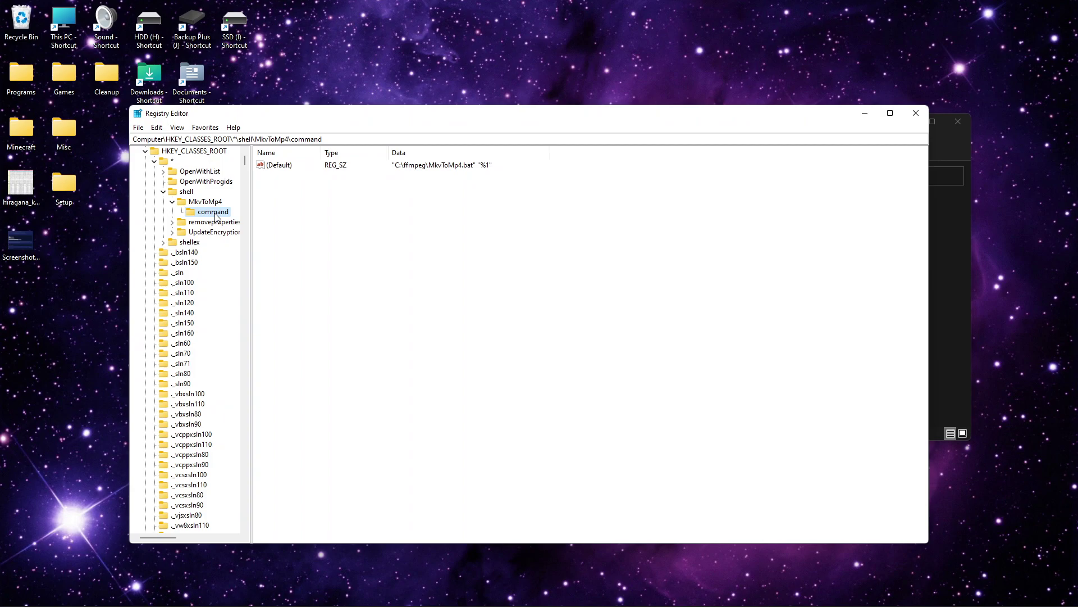
double_click(286, 167)
click(276, 219)
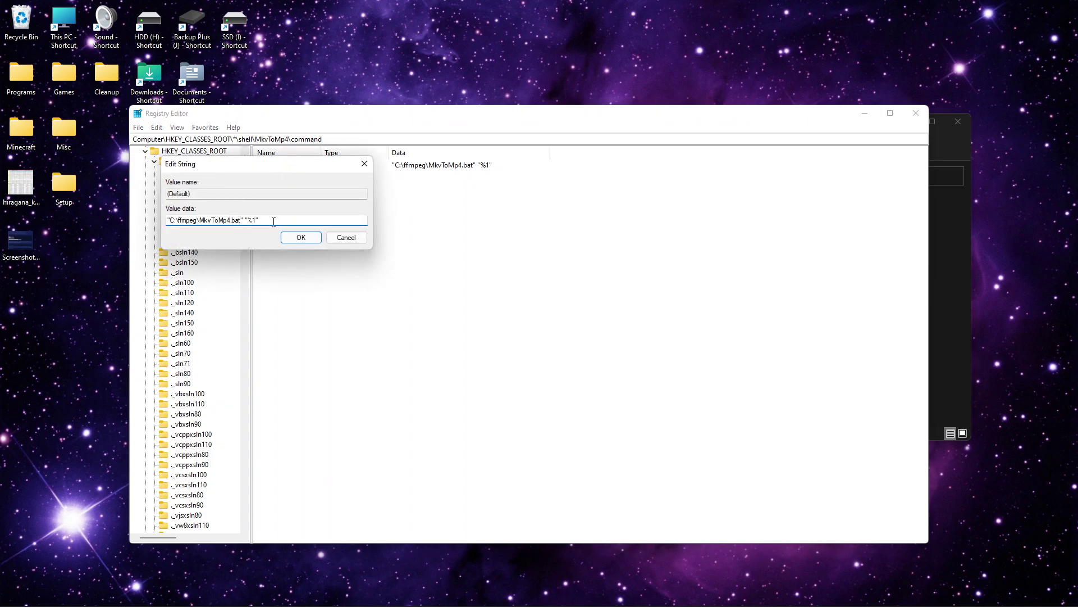
drag(273, 221, 135, 222)
click(240, 220)
key(ctrl+shift+Left)
key(ctrl+shift+Left)
key(ctrl+shift+Left)
key(ctrl+Right)
drag(240, 221, 170, 221)
click(259, 221)
drag(245, 220, 264, 221)
click(332, 237)
click(915, 114)
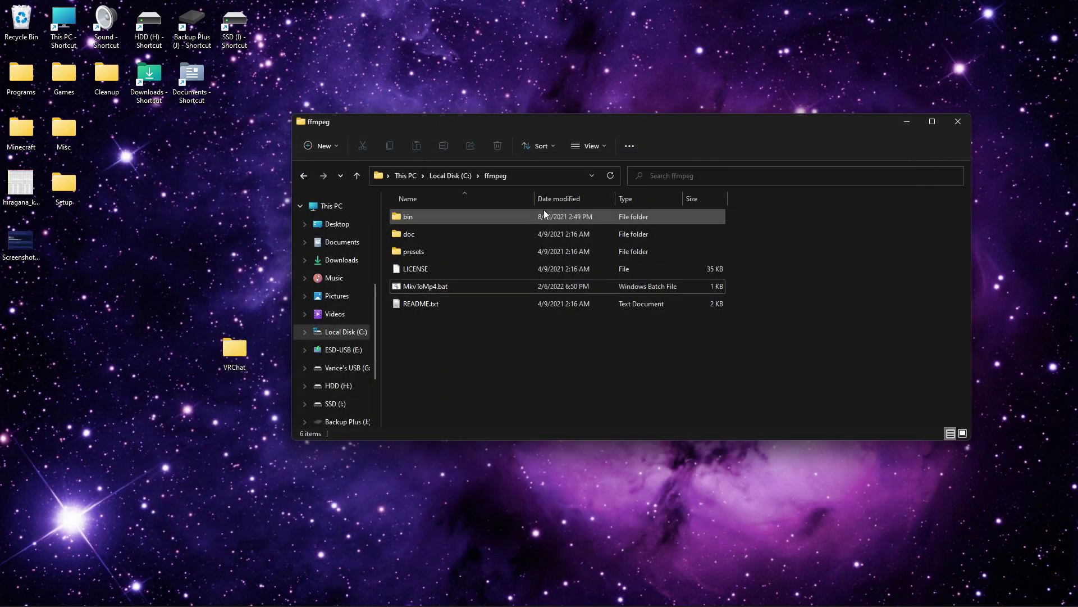
click(966, 127)
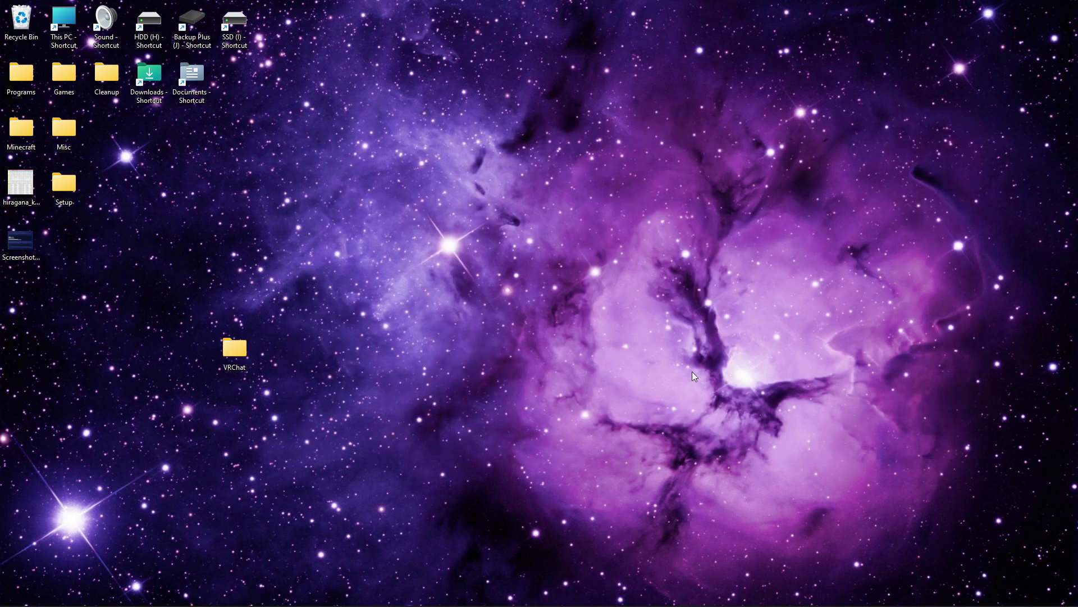
mouse_move(508, 594)
click(453, 593)
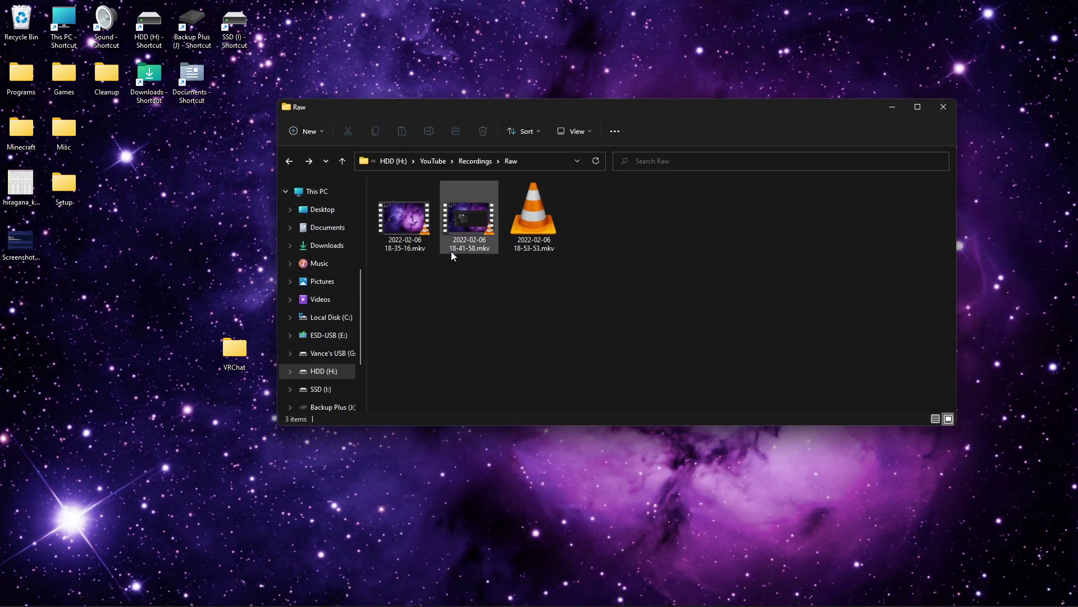
click(404, 225)
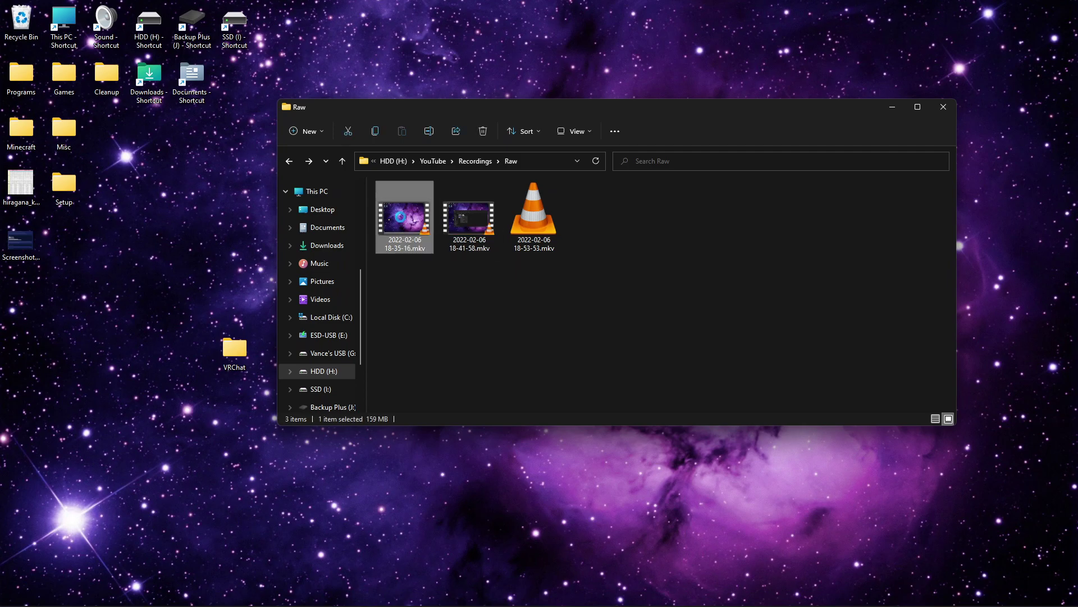
right_click(400, 218)
click(429, 349)
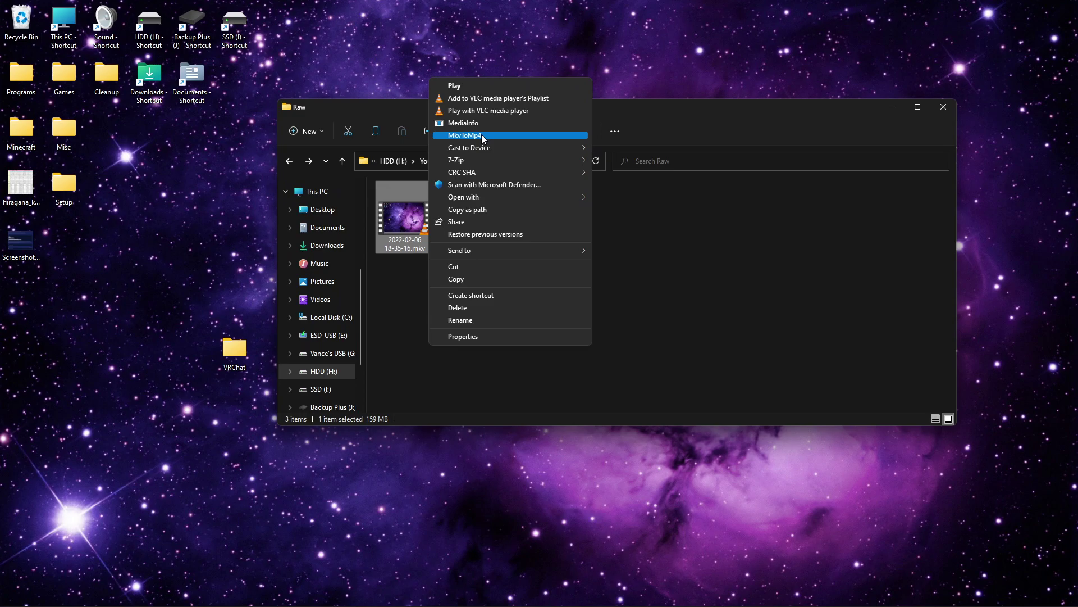
click(482, 137)
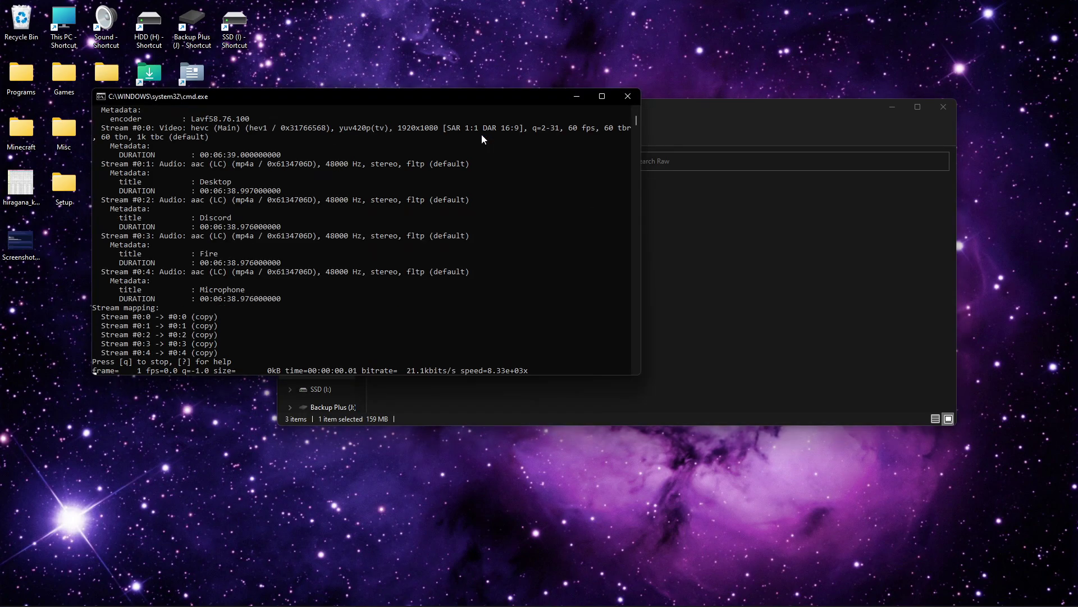
Recycle the converted 18-35-16.mp4 and permanently empty the Recycle Bin
click(470, 202)
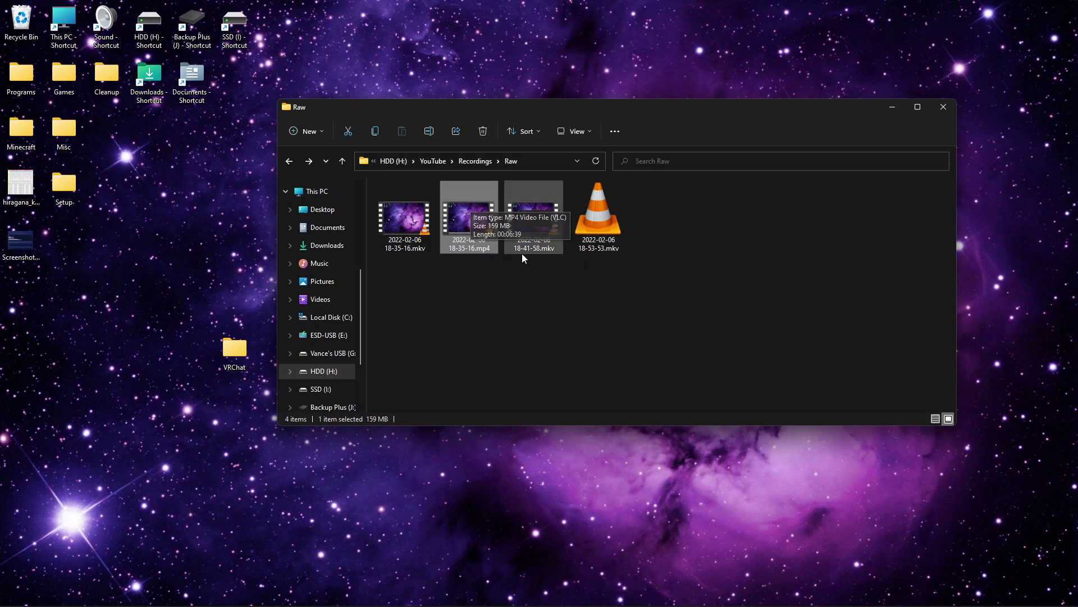
drag(471, 219, 21, 23)
right_click(21, 24)
click(37, 43)
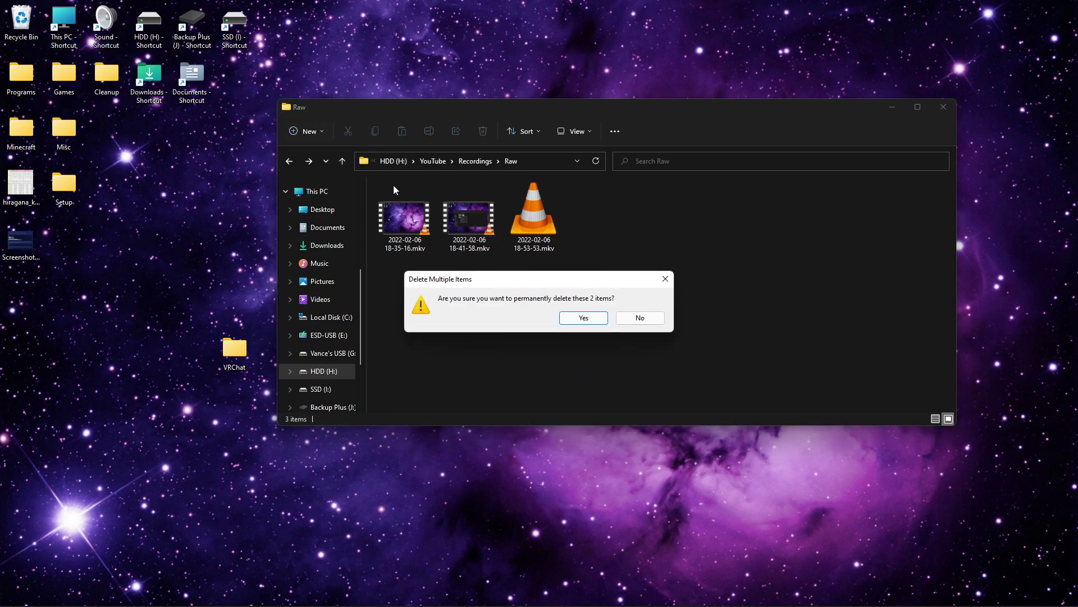
click(595, 323)
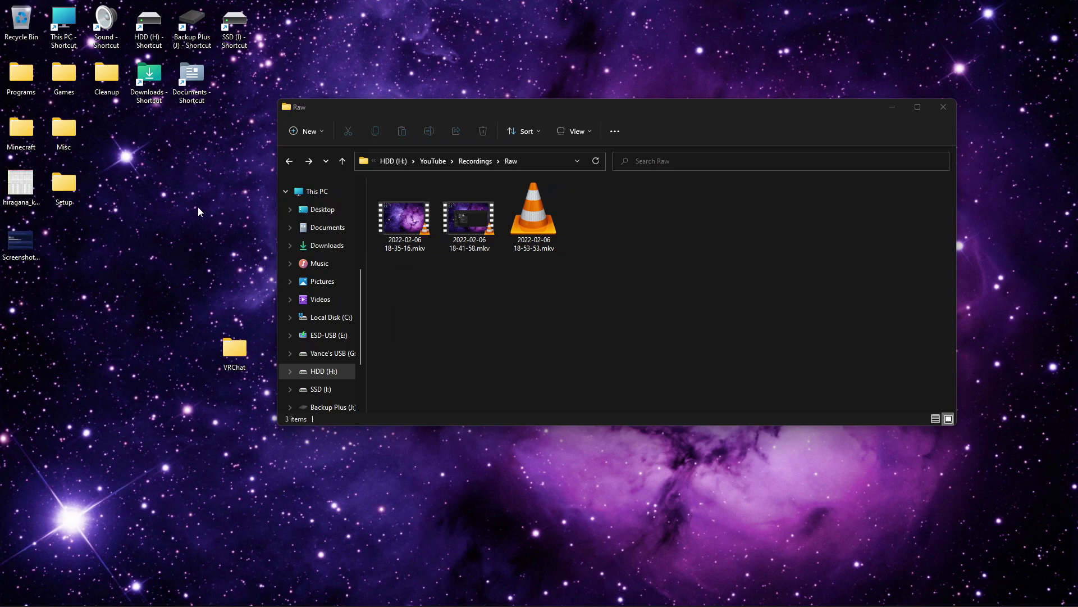